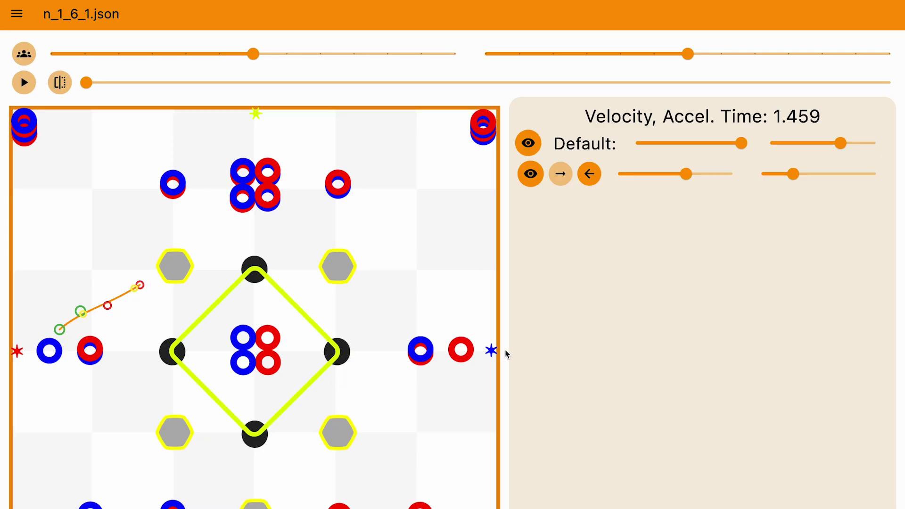
Drag the path's red end point up-left so the run time becomes 1.568
scroll(506, 354, down, 2)
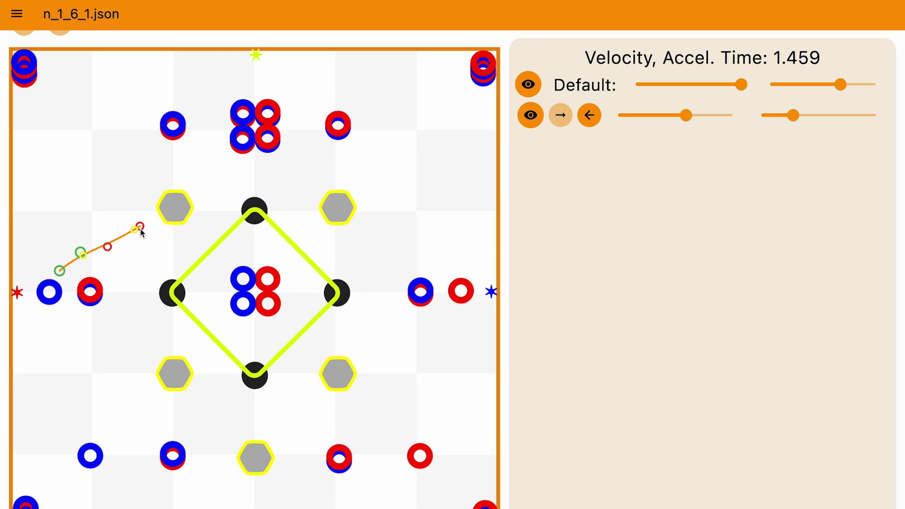
mouse_move(142, 230)
mouse_down()
mouse_move(146, 247)
mouse_move(122, 282)
mouse_move(151, 228)
mouse_move(111, 191)
mouse_move(167, 221)
mouse_move(150, 317)
mouse_move(154, 223)
mouse_up()
scroll(307, 203, up, 3)
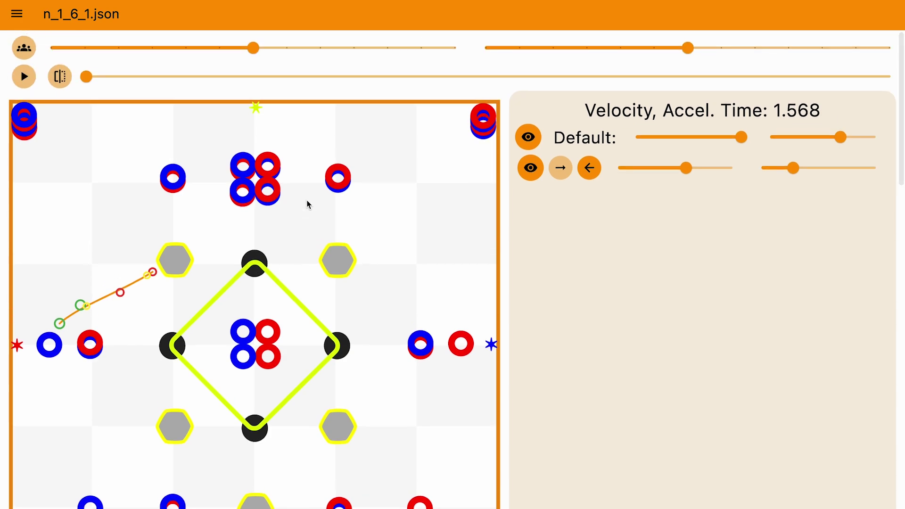
Play the robot simulation, then reset it and scrub about a third along the path
click(25, 83)
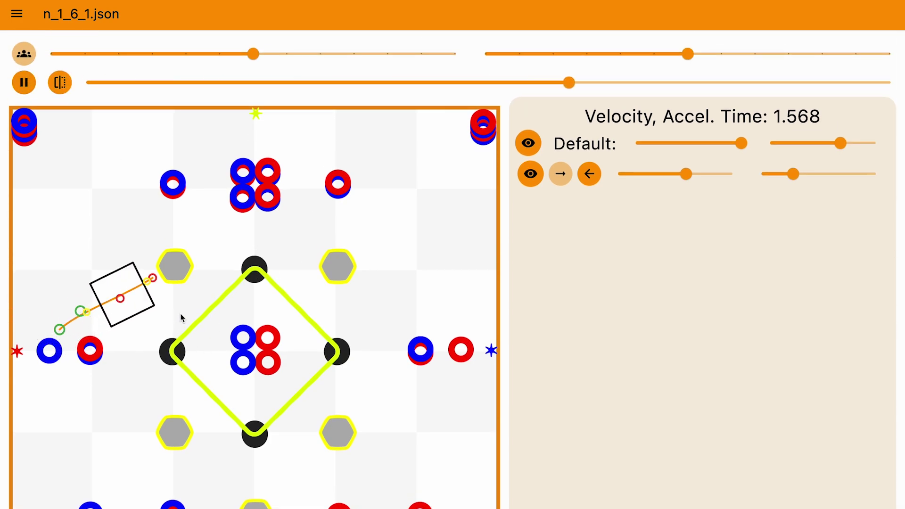
scroll(222, 319, down, 2)
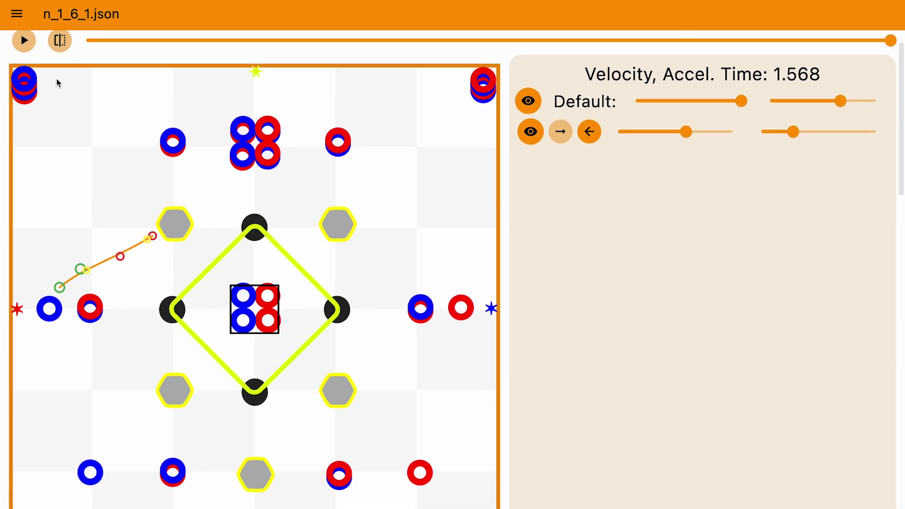
click(100, 44)
drag(102, 47, 200, 118)
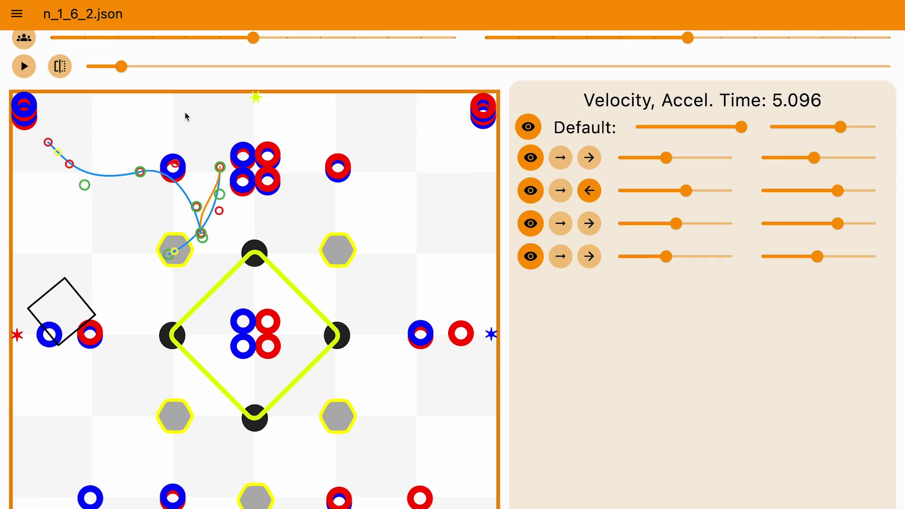
Scrub the n_1_6_2 robot preview along its four-segment path to the grey hexagon
drag(122, 66, 79, 139)
scroll(283, 94, up, 1)
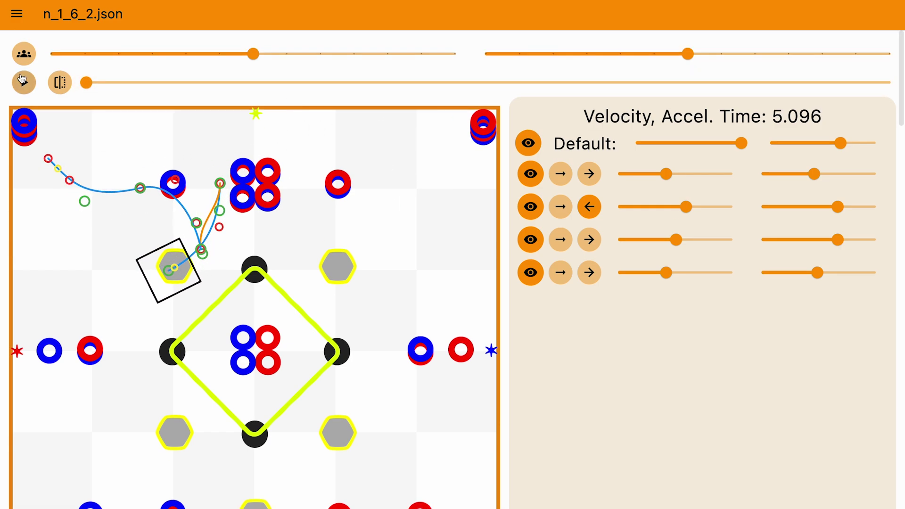
Toggle the agent icon between field layouts, finishing on the single-robot red-ring layout
click(26, 55)
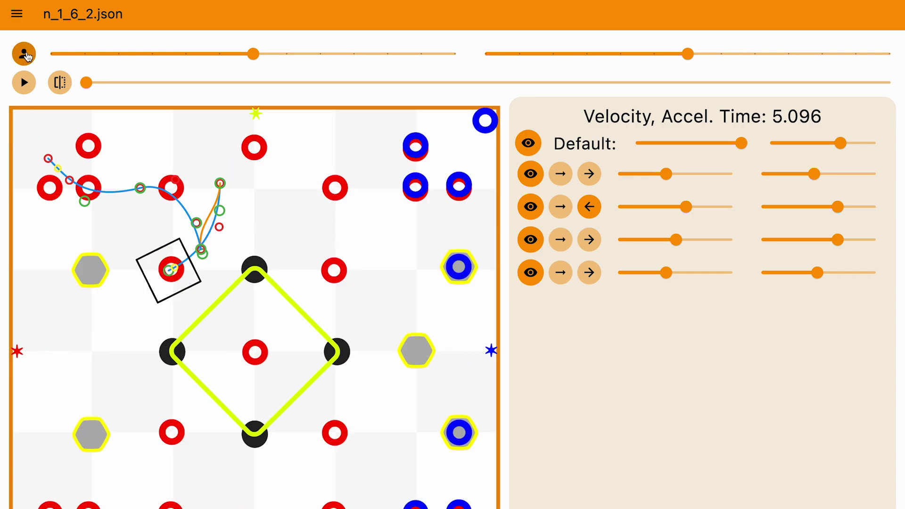
click(26, 55)
click(26, 54)
click(26, 54)
click(26, 55)
click(26, 55)
click(26, 54)
scroll(269, 243, down, 2)
scroll(270, 242, up, 2)
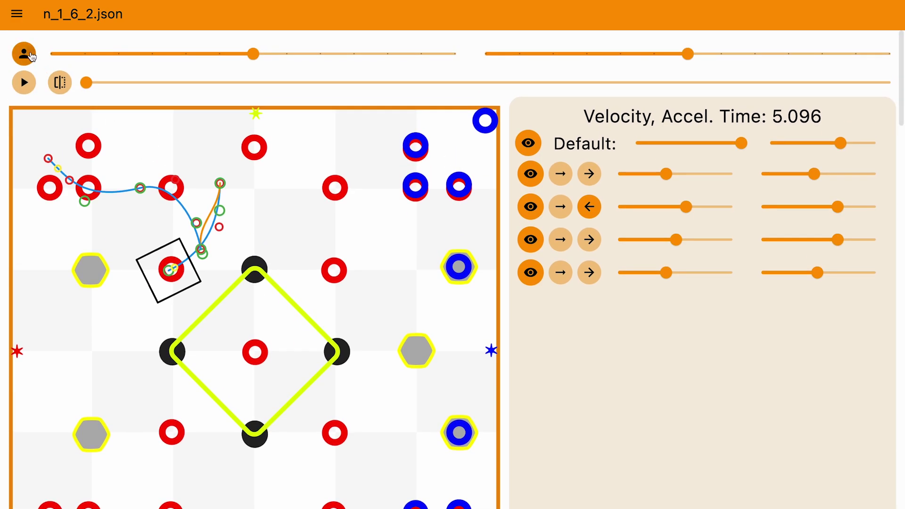
Return the field to the multi-robot layout and scroll through the action list
click(29, 56)
scroll(358, 318, down, 8)
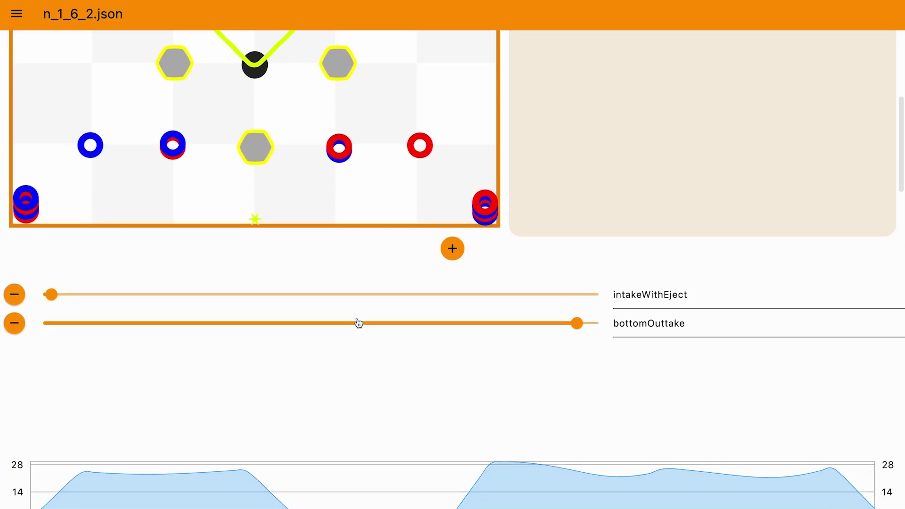
scroll(404, 137, up, 6)
scroll(404, 137, down, 3)
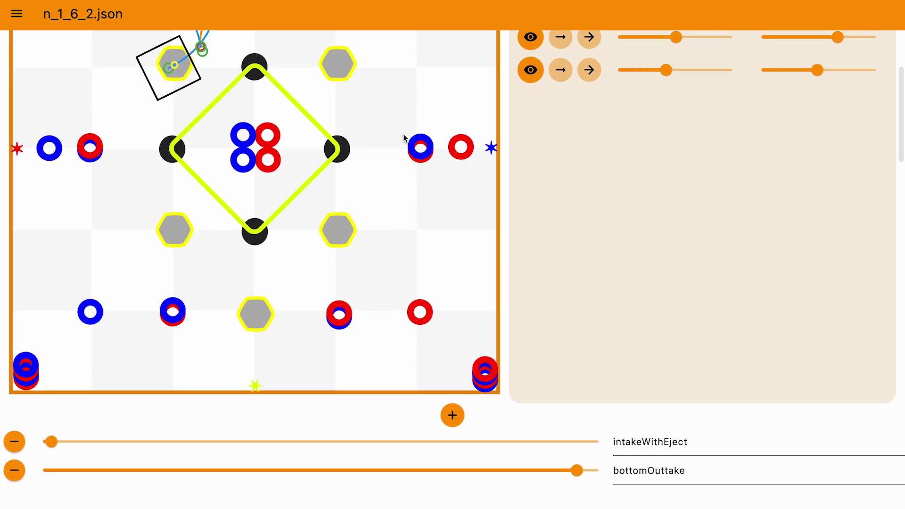
scroll(404, 138, up, 2)
scroll(405, 137, down, 5)
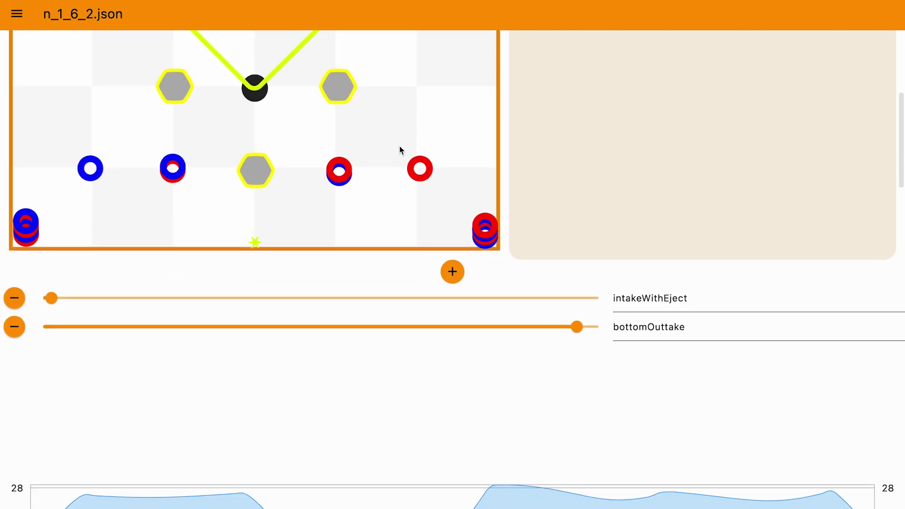
scroll(501, 209, up, 1)
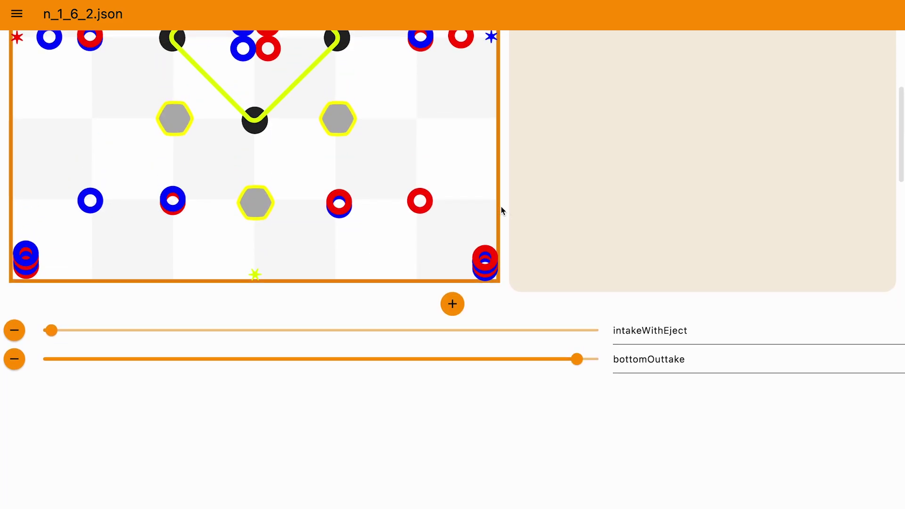
scroll(501, 209, up, 1)
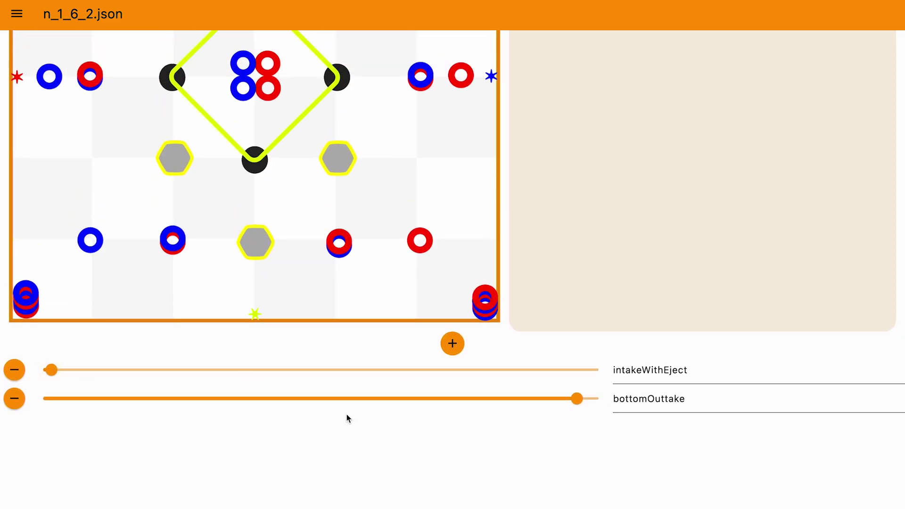
Select the intakeWithEject action and check where along the path it triggers
double_click(638, 364)
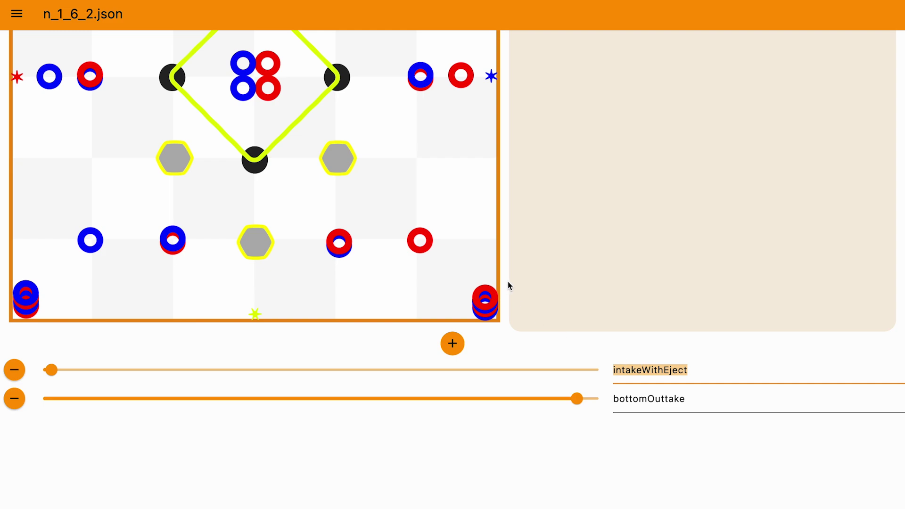
scroll(510, 287, up, 3)
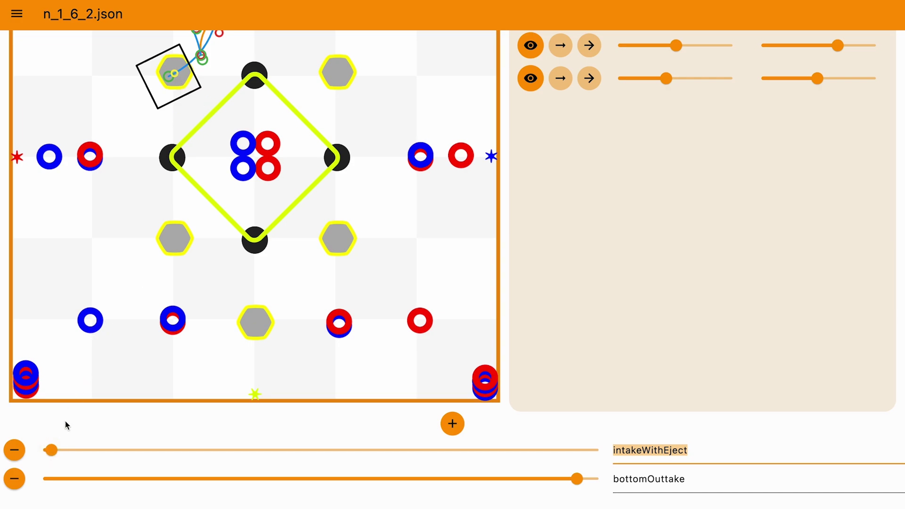
click(51, 451)
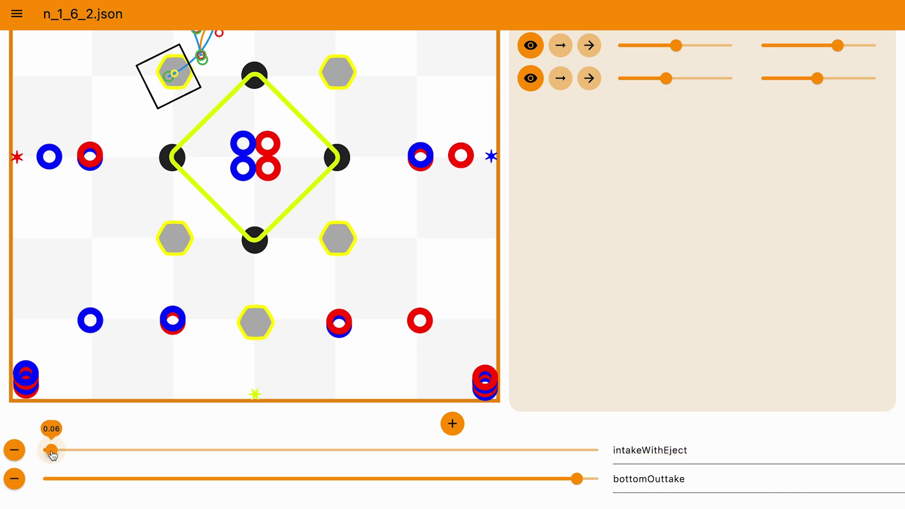
scroll(178, 74, up, 3)
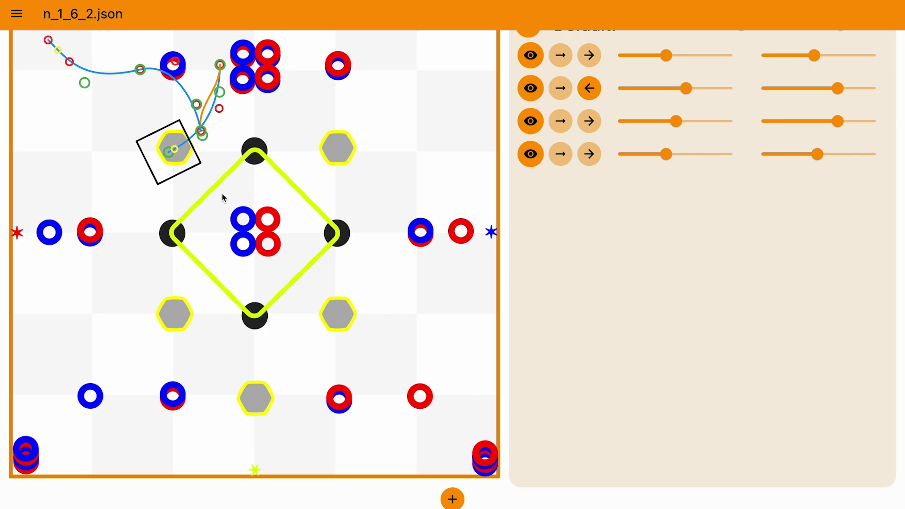
Scroll down to the velocity graph peaking near 28 and dipping below -28
scroll(118, 418, down, 3)
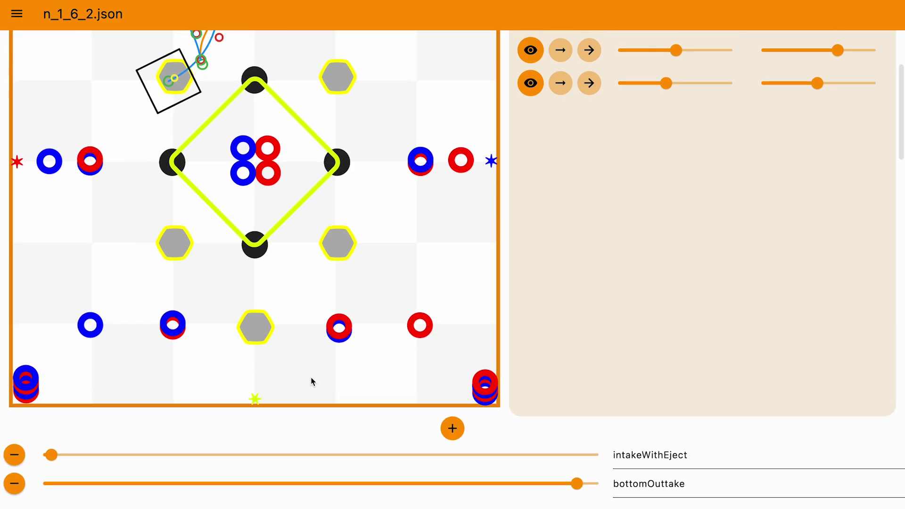
scroll(319, 378, up, 2)
scroll(559, 399, up, 2)
scroll(491, 354, up, 2)
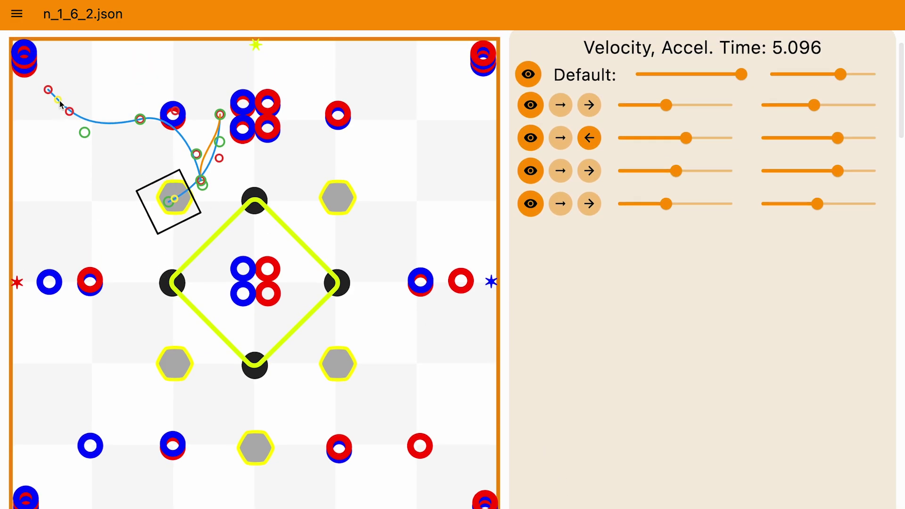
scroll(515, 339, down, 6)
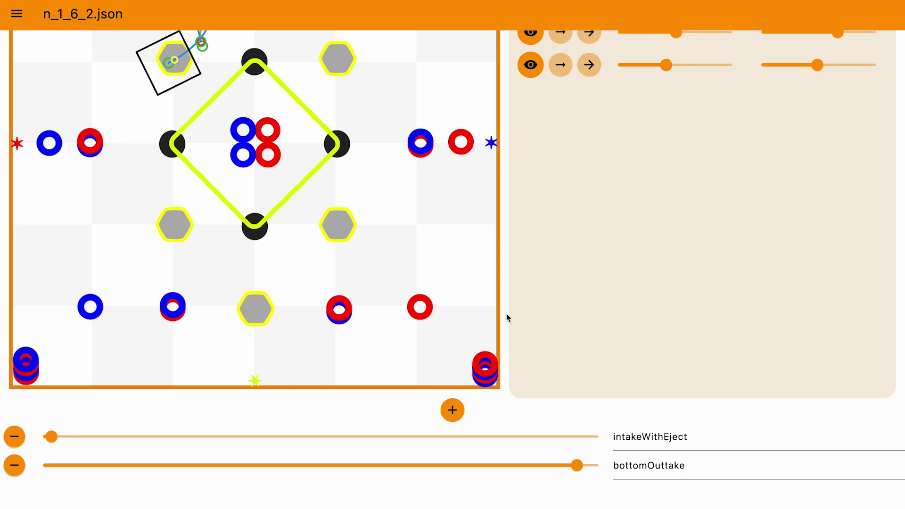
scroll(507, 317, down, 12)
scroll(508, 466, down, 1)
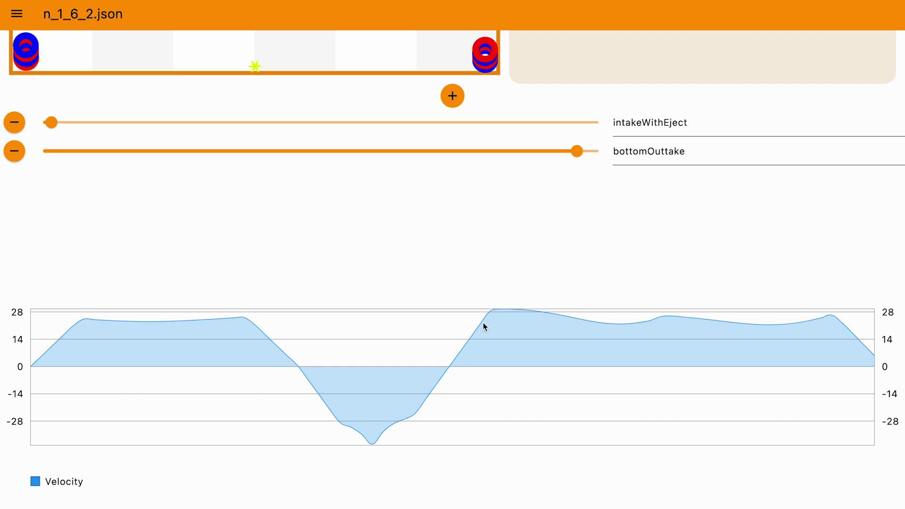
Scroll to the angular velocity graph reaching about ±98, just above the path JSON
scroll(790, 396, down, 5)
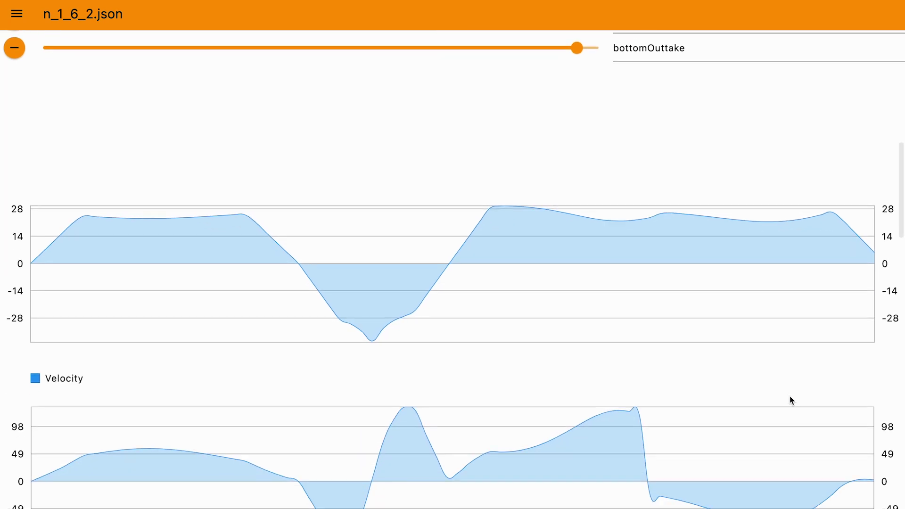
scroll(790, 396, up, 3)
scroll(790, 396, up, 10)
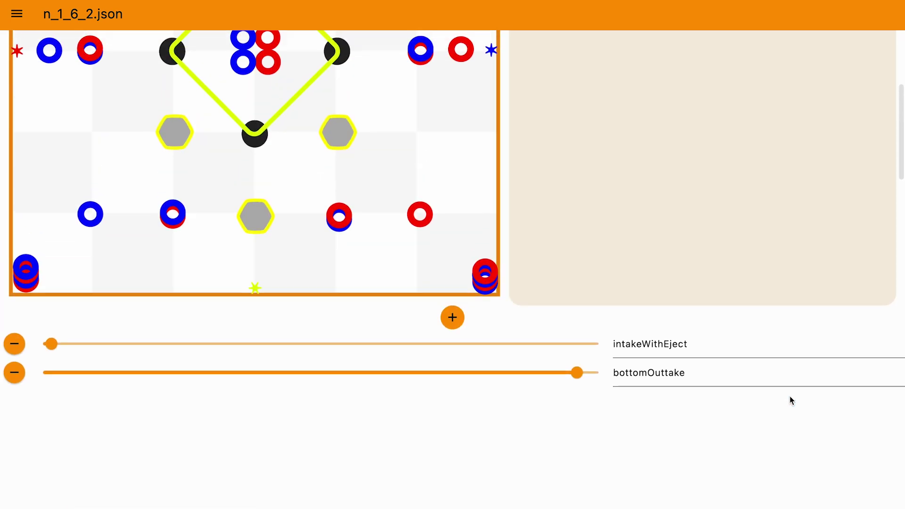
scroll(510, 275, up, 3)
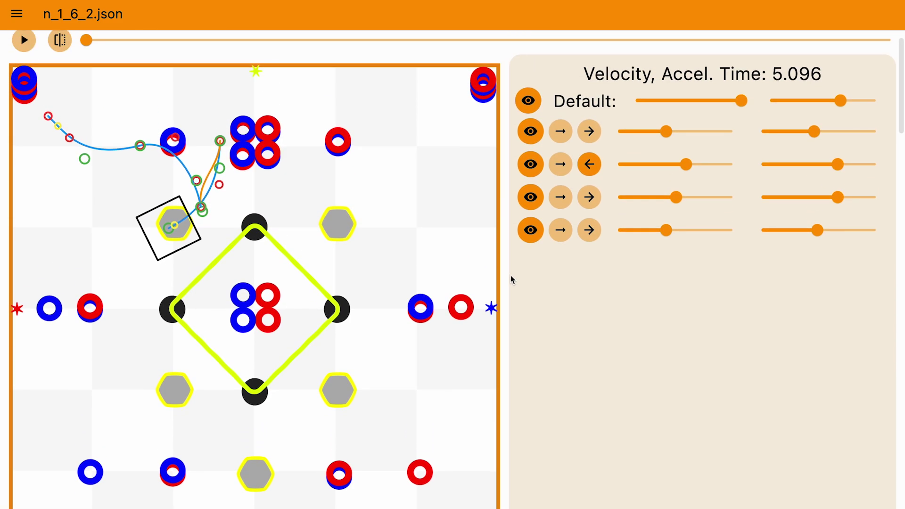
scroll(511, 275, down, 8)
scroll(480, 464, down, 9)
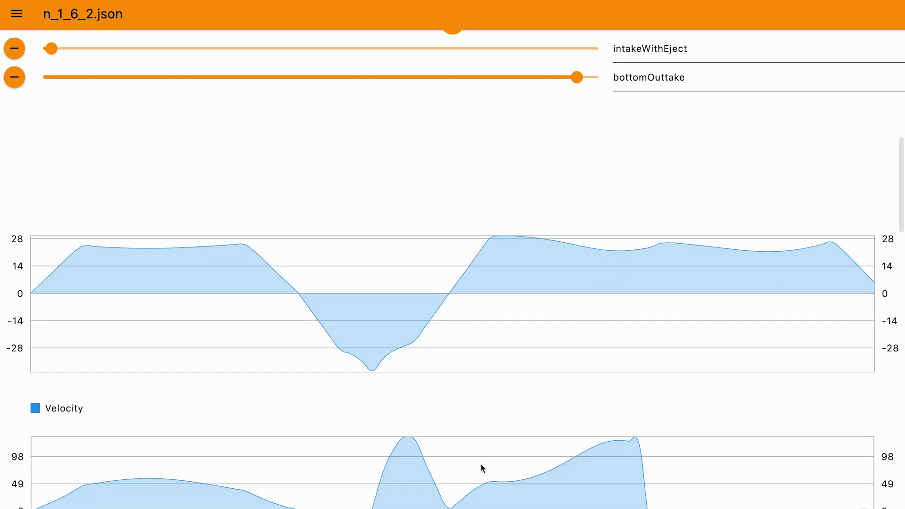
scroll(481, 465, up, 1)
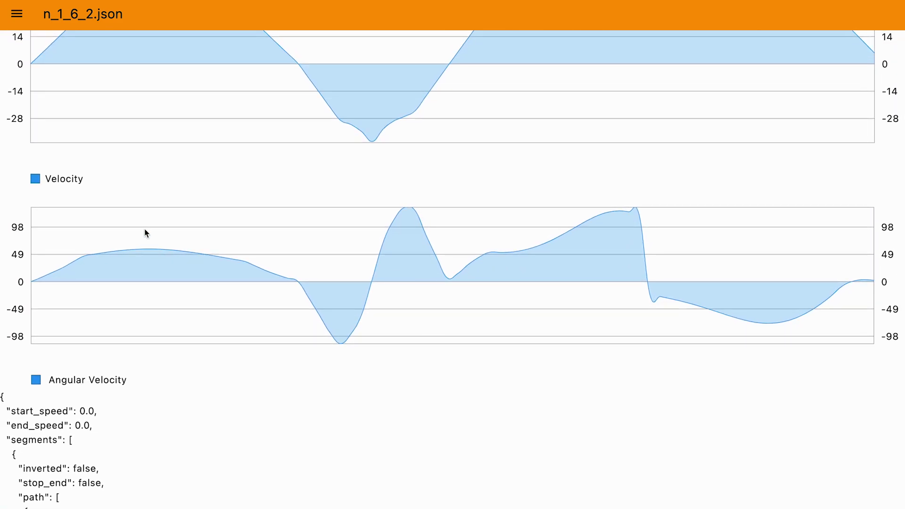
scroll(364, 279, down, 3)
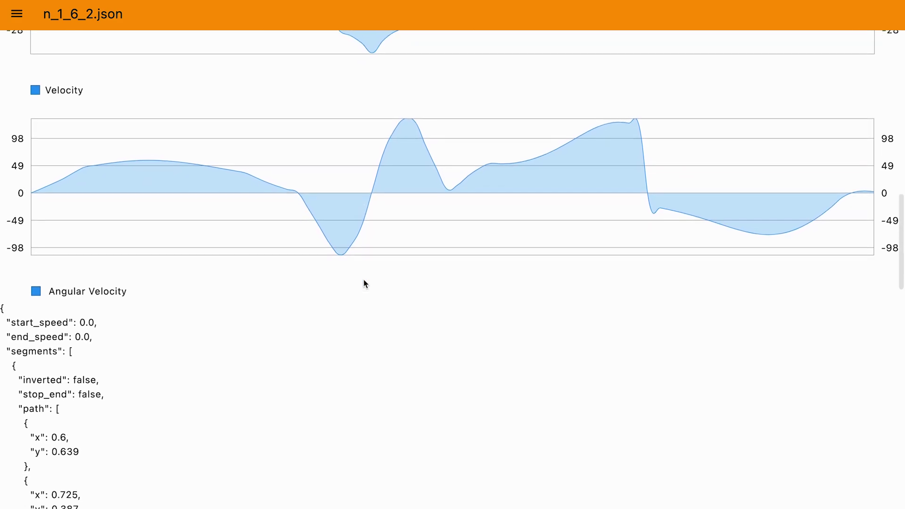
scroll(364, 279, down, 2)
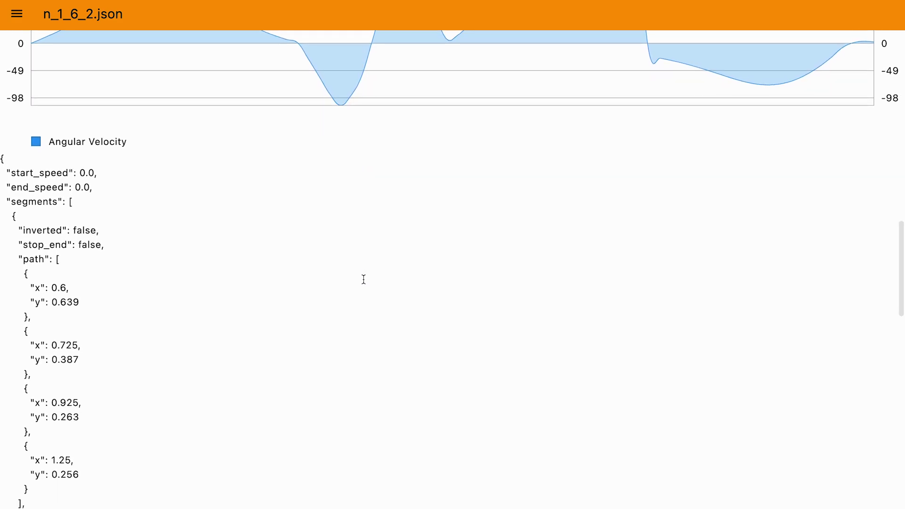
scroll(363, 279, down, 1)
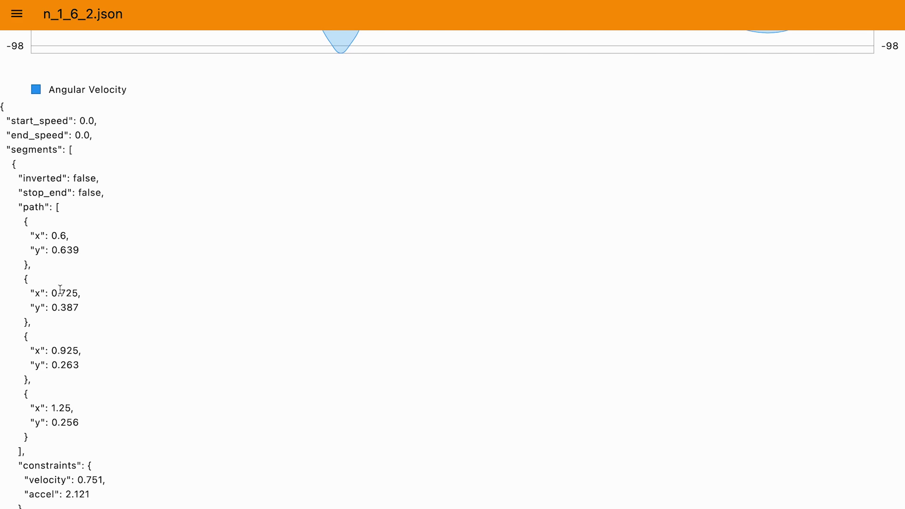
scroll(51, 93, down, 15)
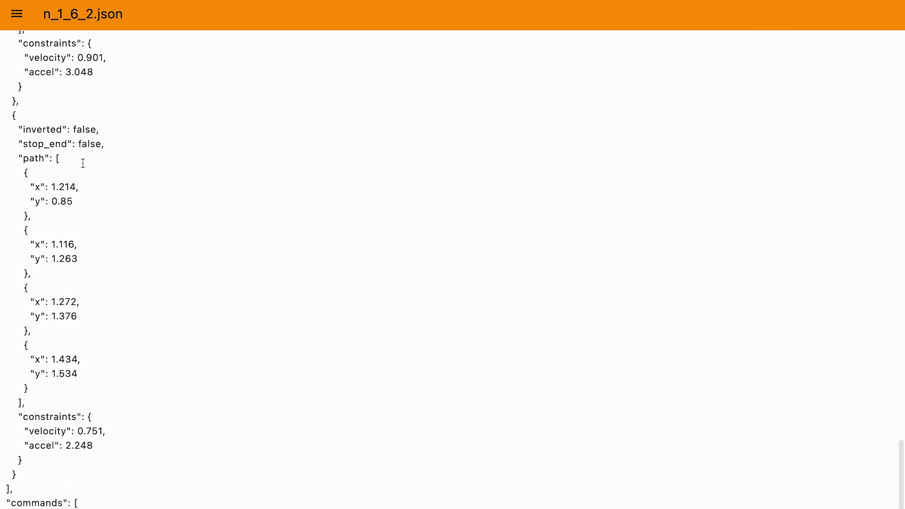
scroll(83, 163, up, 3)
scroll(80, 165, down, 2)
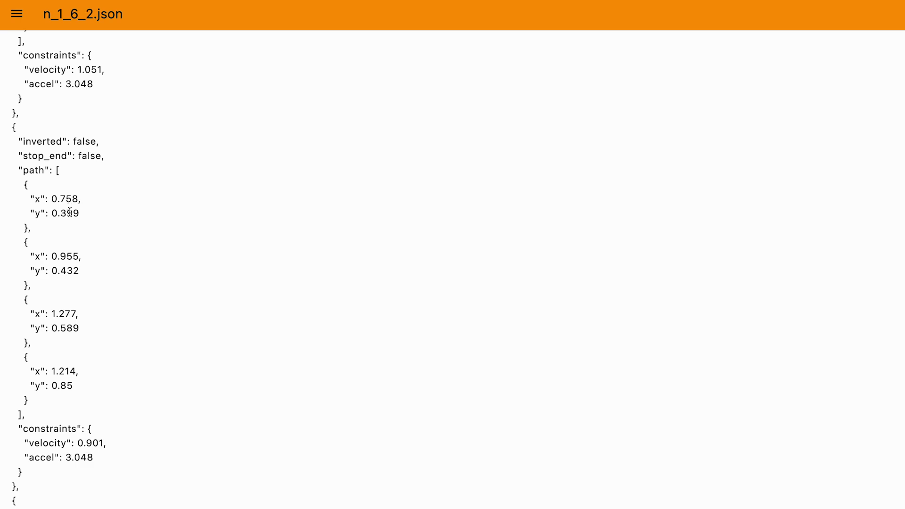
scroll(66, 392, down, 3)
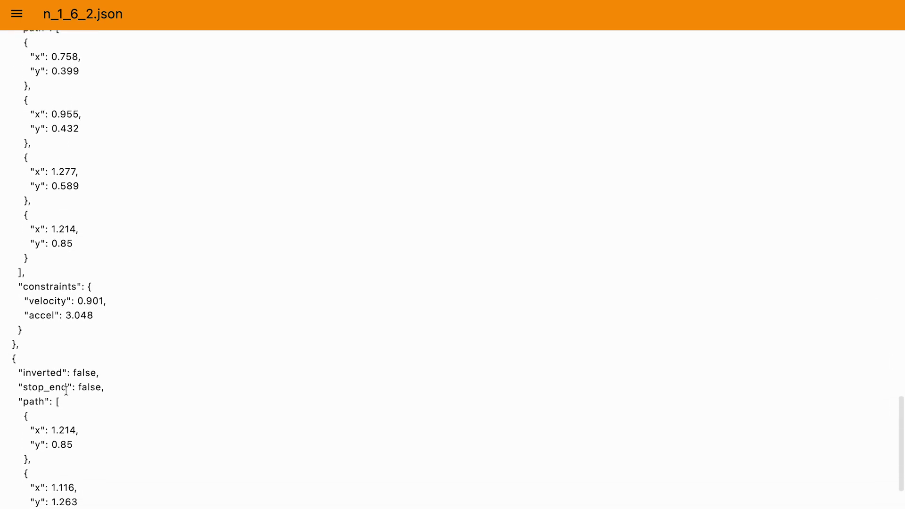
scroll(66, 391, up, 1)
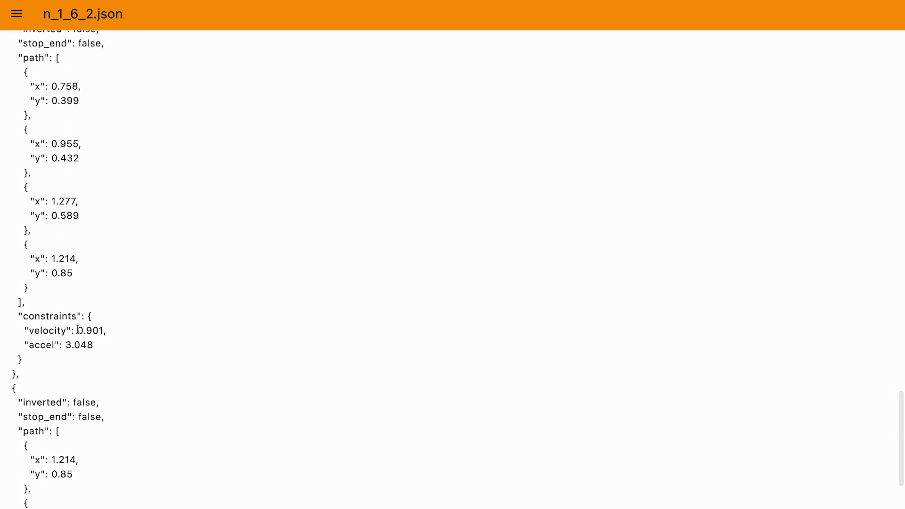
scroll(87, 347, up, 5)
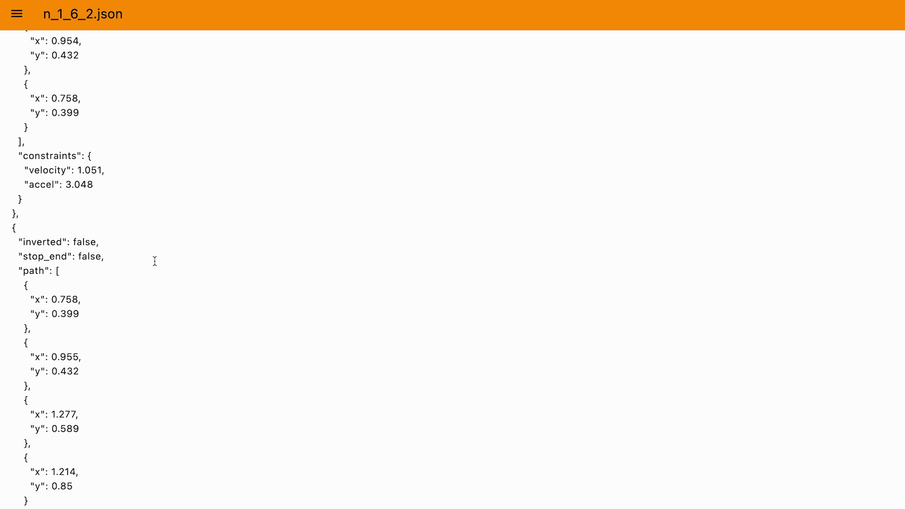
scroll(155, 261, up, 4)
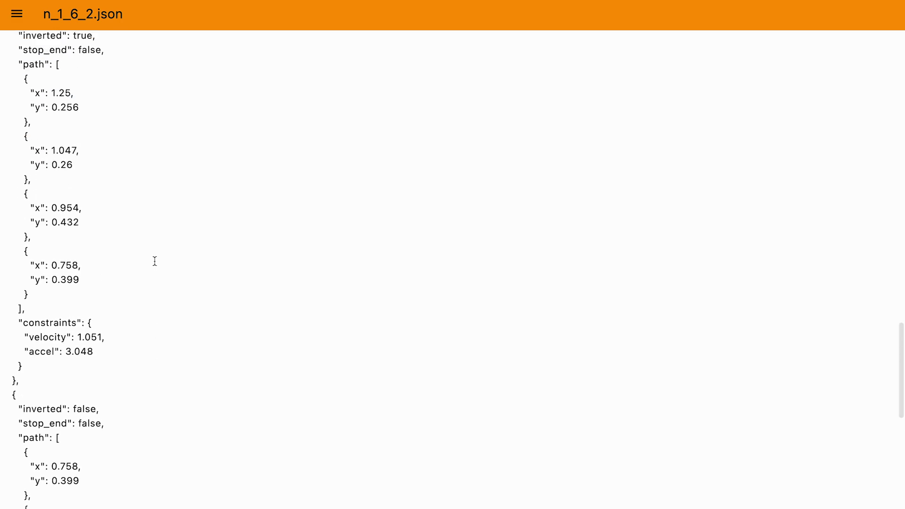
scroll(154, 262, down, 20)
scroll(154, 261, up, 5)
scroll(155, 261, down, 5)
scroll(154, 261, up, 8)
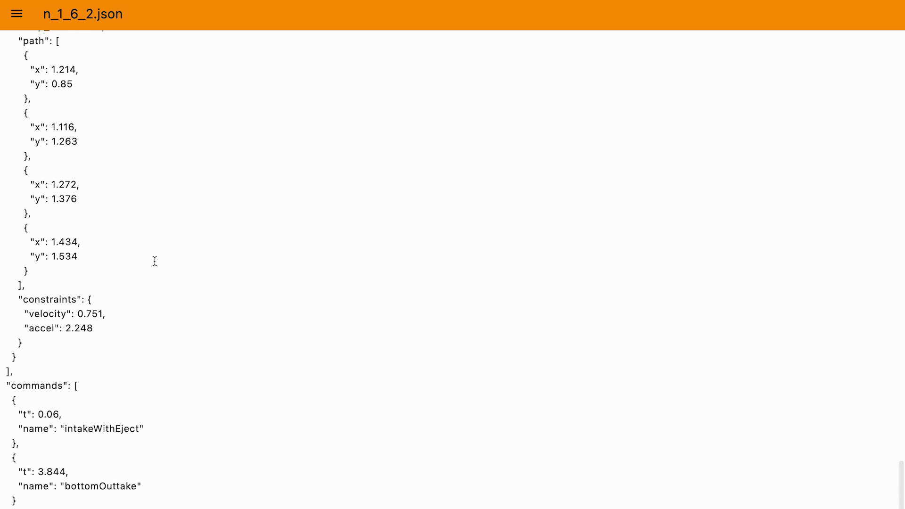
scroll(154, 261, up, 20)
scroll(141, 240, down, 1)
scroll(123, 71, up, 10)
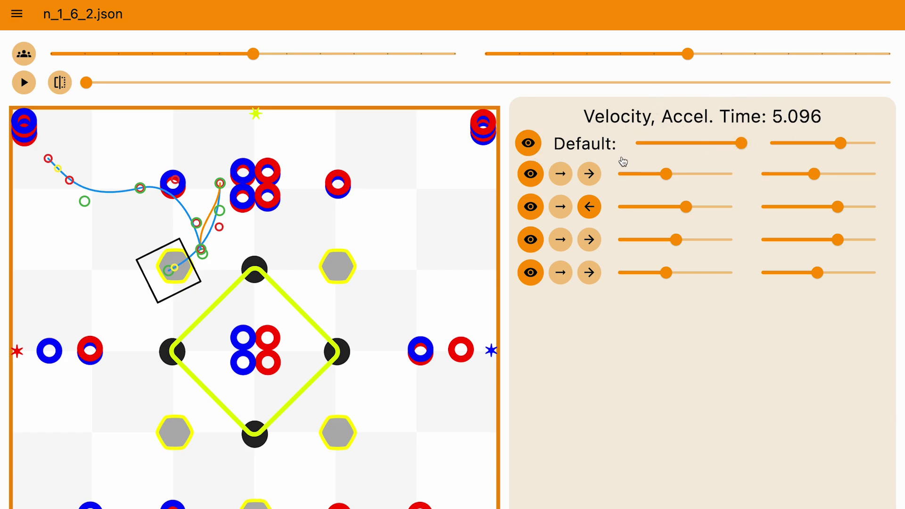
click(535, 144)
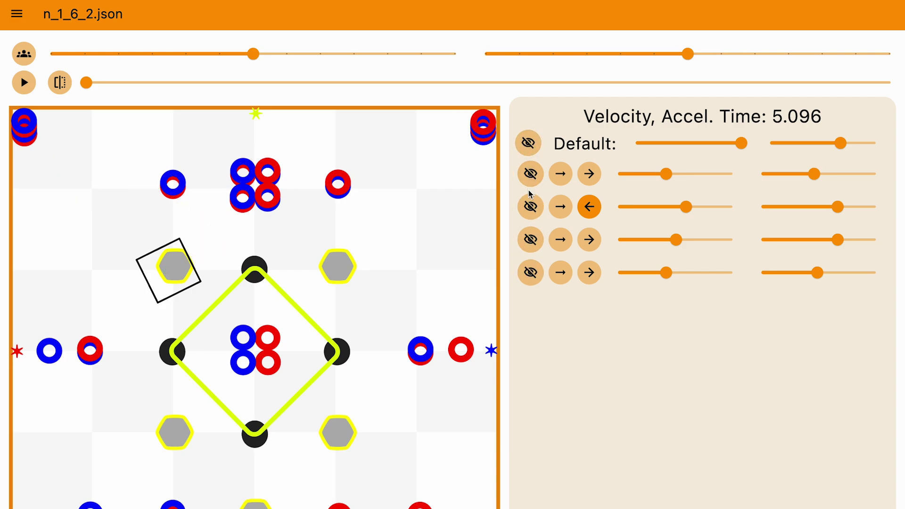
click(531, 174)
click(531, 206)
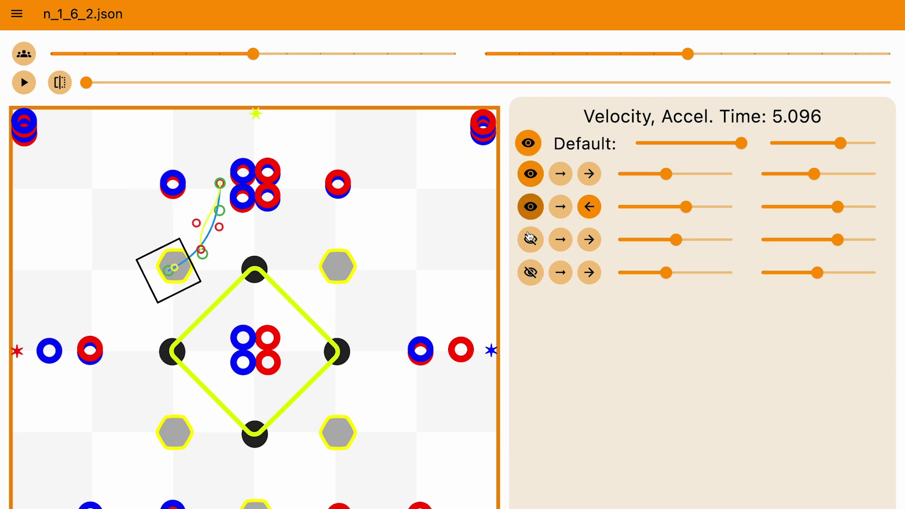
click(532, 208)
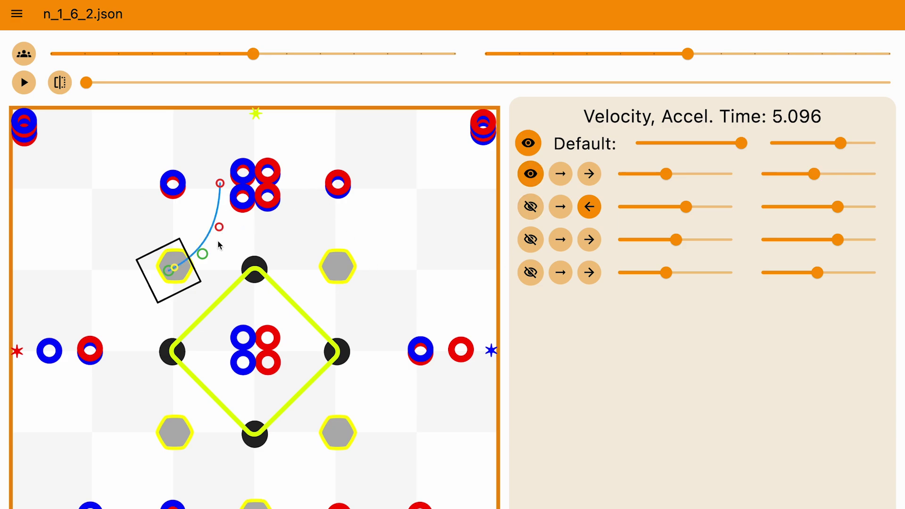
click(531, 207)
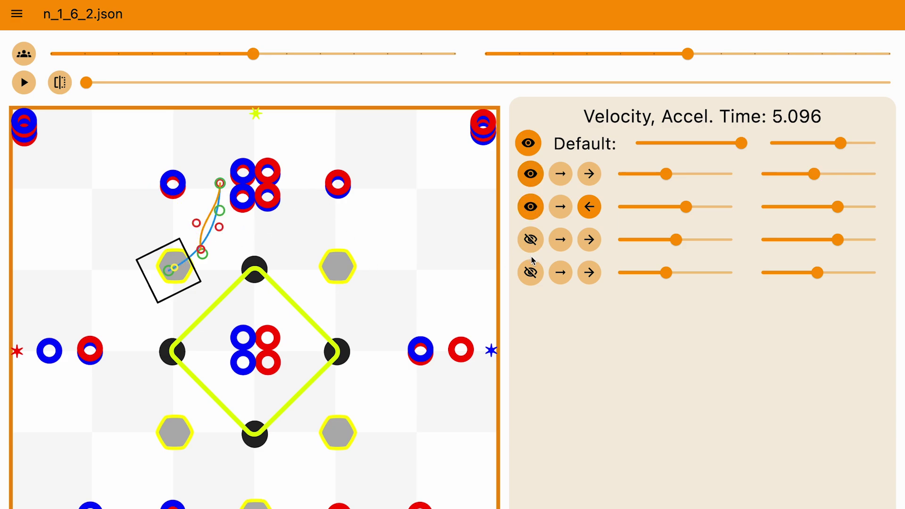
click(531, 239)
click(531, 272)
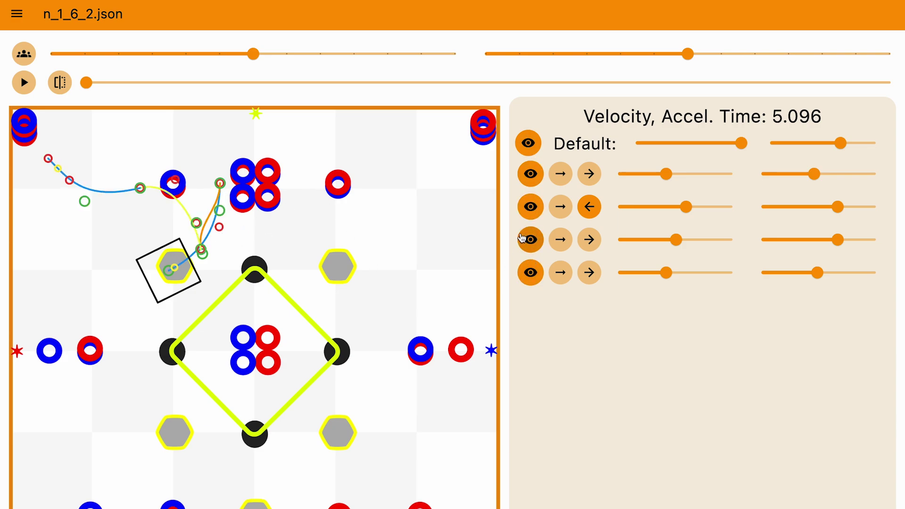
click(529, 144)
click(529, 144)
Nudge the third segment's velocity slider for a 5.043 s run, then play the simulation
mouse_move(669, 245)
mouse_down()
mouse_move(631, 242)
mouse_move(680, 241)
mouse_up()
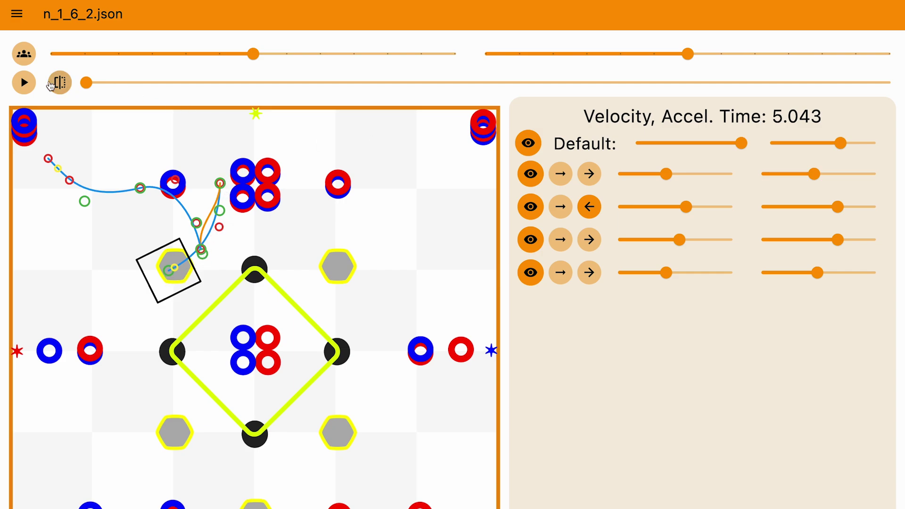
click(23, 82)
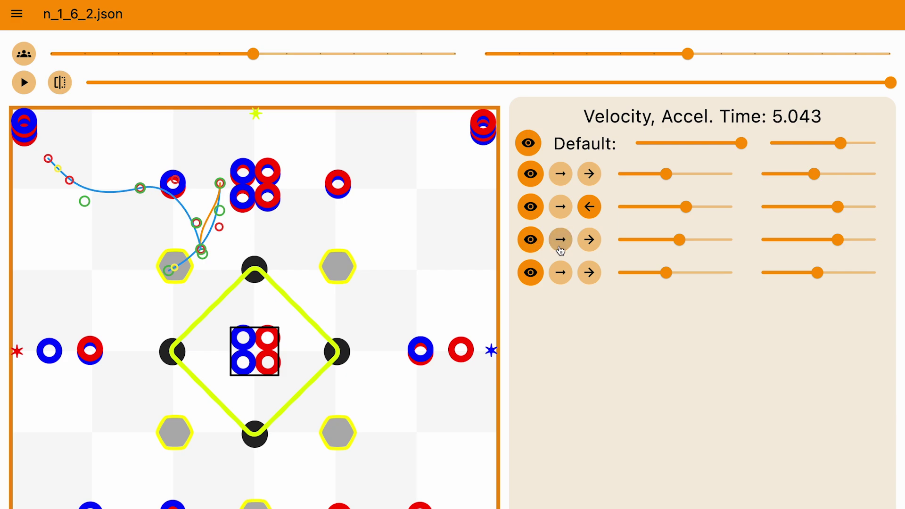
click(561, 278)
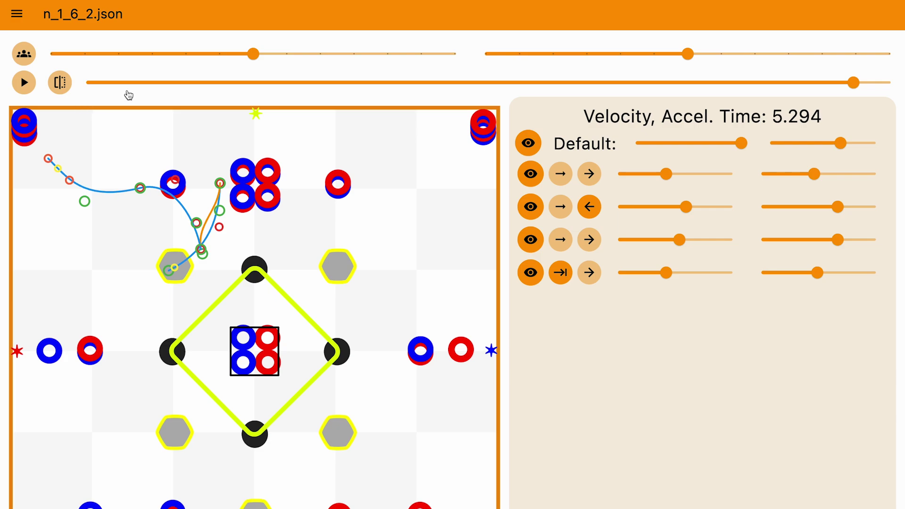
click(447, 88)
click(24, 83)
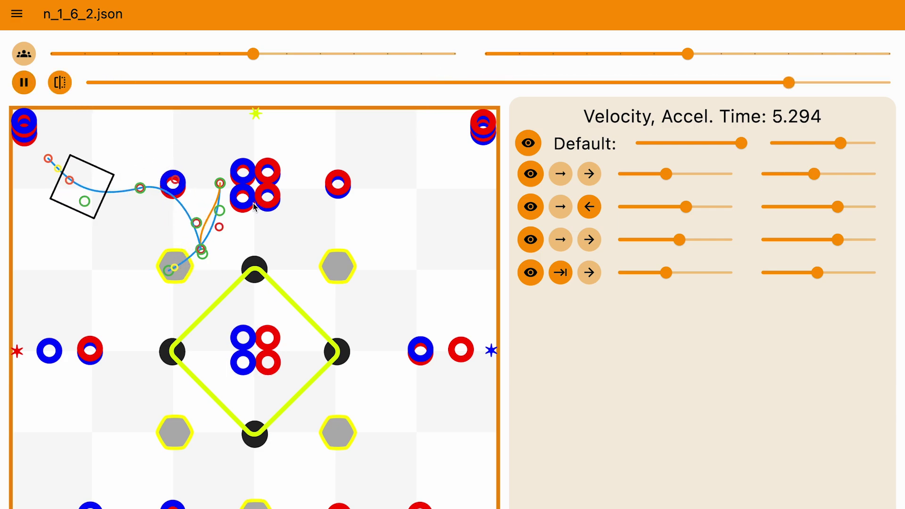
click(564, 280)
click(595, 276)
click(590, 240)
click(591, 273)
click(591, 240)
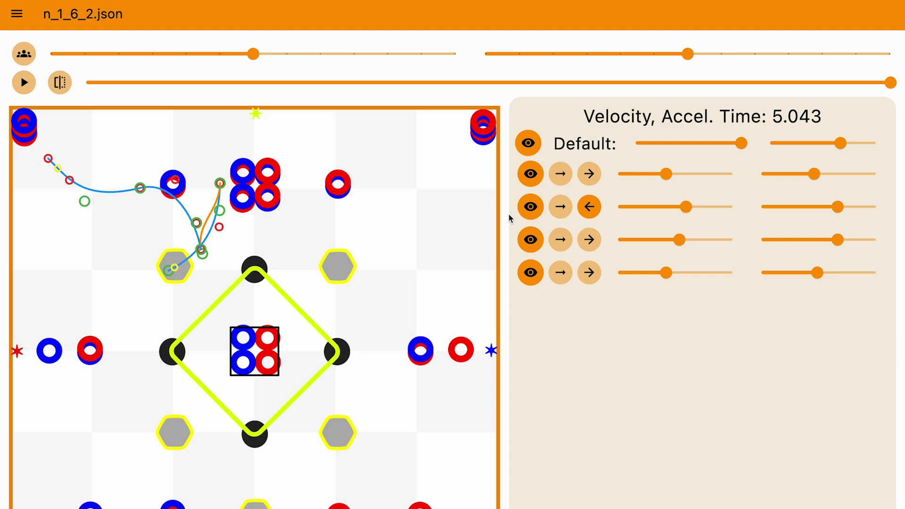
Browse saved paths p_4_2, skills_1, skills_3, skills_4, n_1_6_2, ending on n_1_6_3.json
click(16, 14)
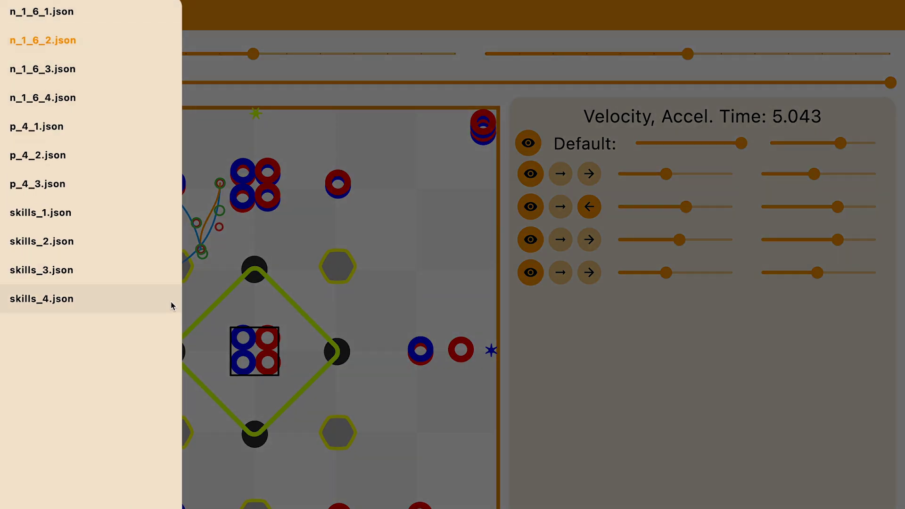
click(337, 297)
click(17, 14)
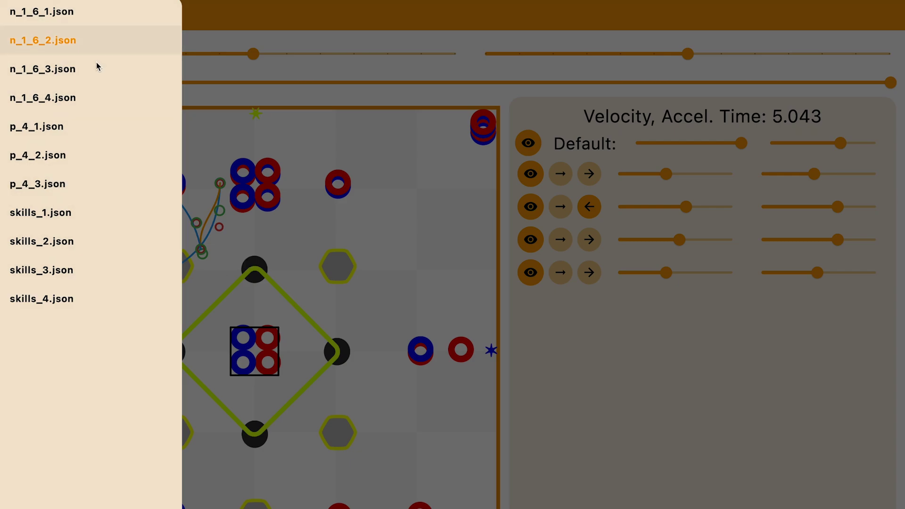
click(89, 156)
click(88, 210)
click(78, 270)
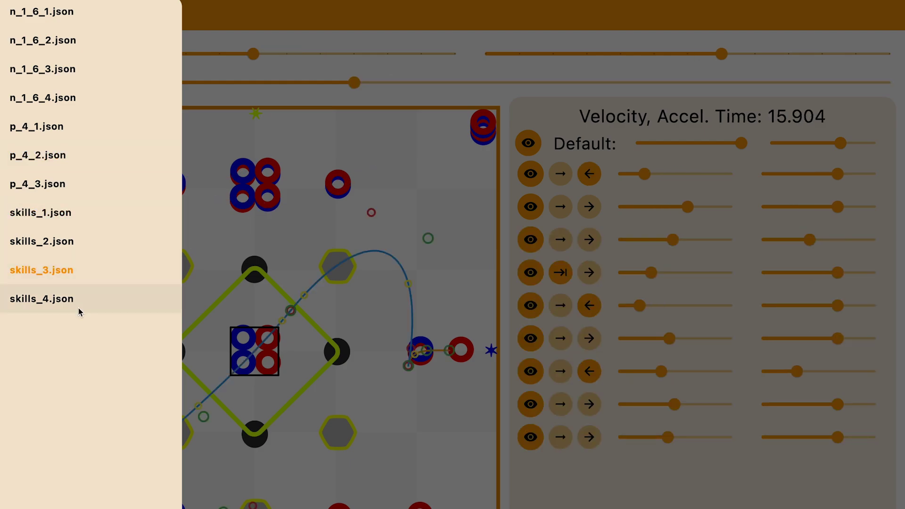
click(78, 300)
click(92, 144)
click(95, 69)
click(97, 43)
click(98, 80)
click(193, 198)
Mirror the n_1_6_3 path to the other side and back twice
click(59, 82)
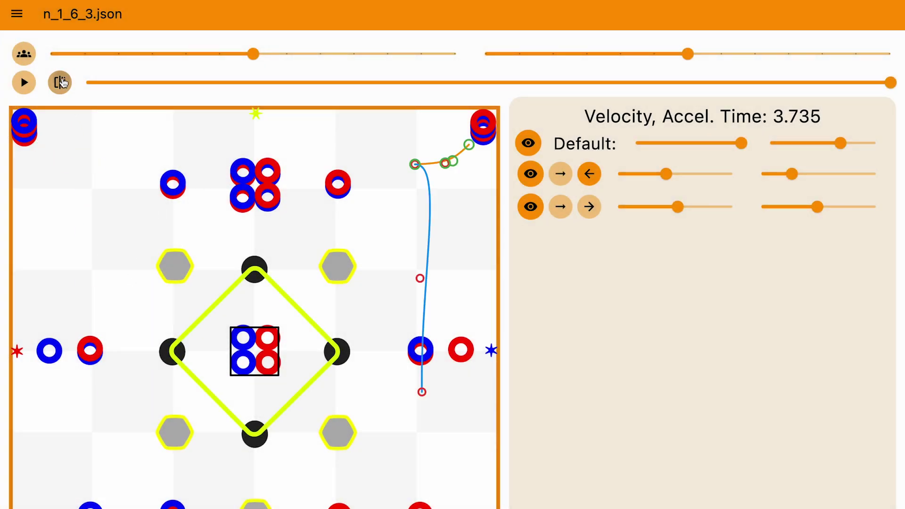
click(59, 83)
click(60, 83)
click(60, 83)
Load skills_1.json, the seven-segment skills path timed at 13.846 s
click(16, 14)
click(40, 101)
click(73, 206)
click(188, 195)
Switch the field to the single-robot skills layout
click(51, 54)
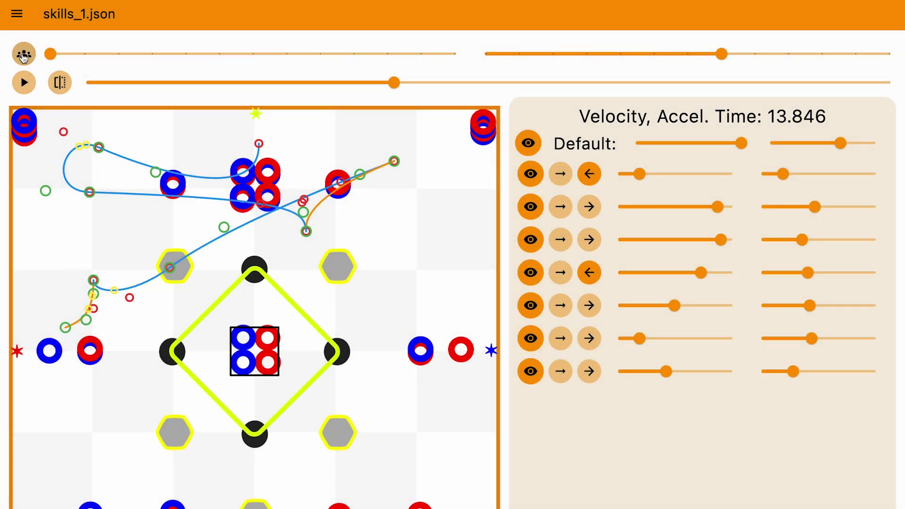
click(25, 53)
click(253, 53)
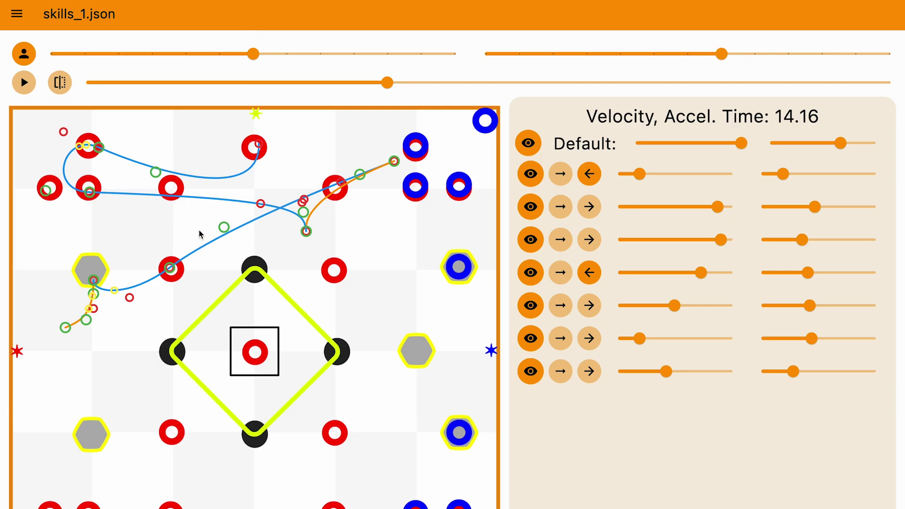
Load skills_3.json (15.904 s) and scroll down to its clamp and loadLB command sliders
click(16, 14)
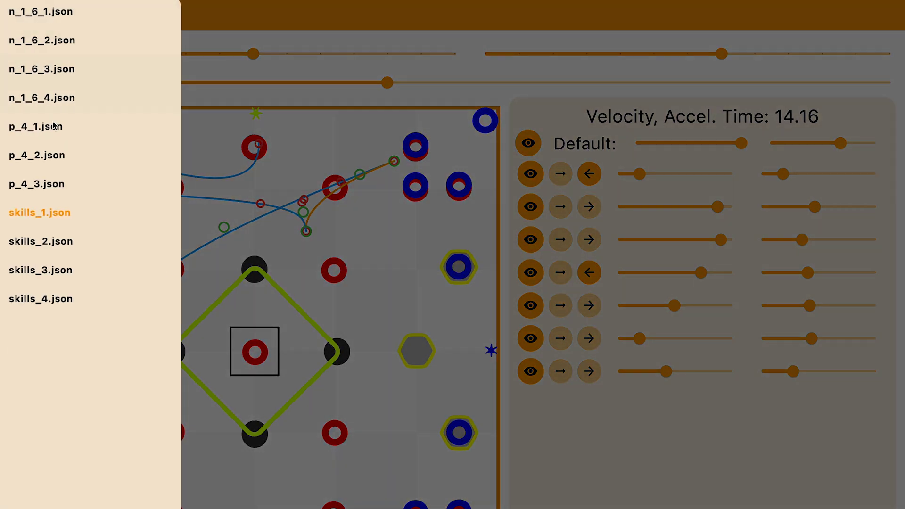
click(71, 270)
click(210, 260)
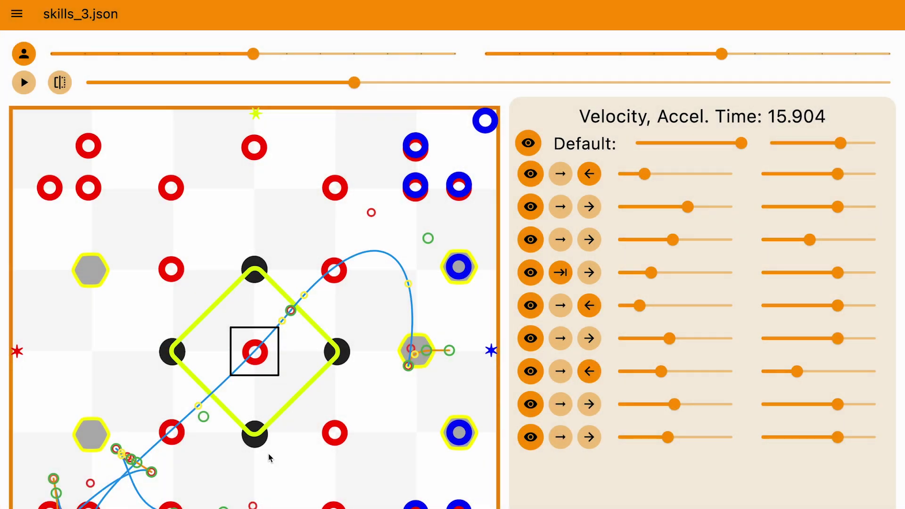
scroll(268, 453, down, 3)
scroll(510, 428, down, 5)
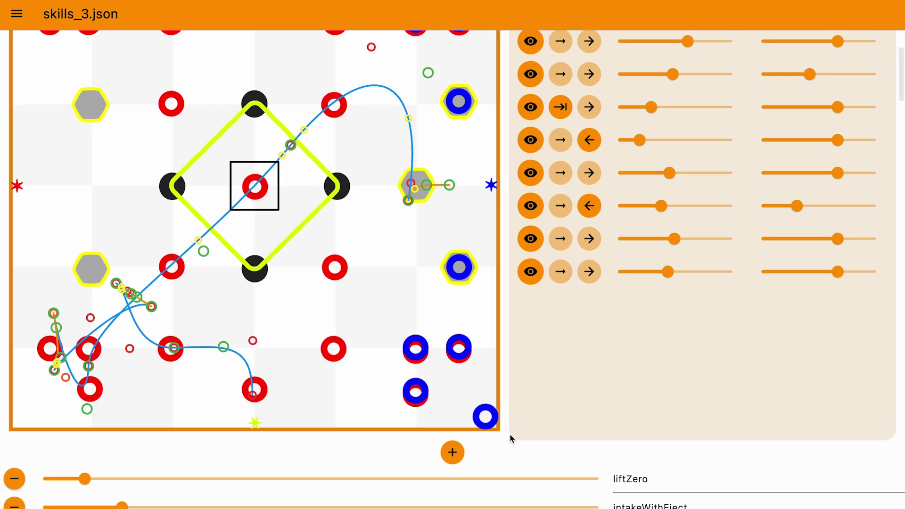
scroll(509, 272, down, 7)
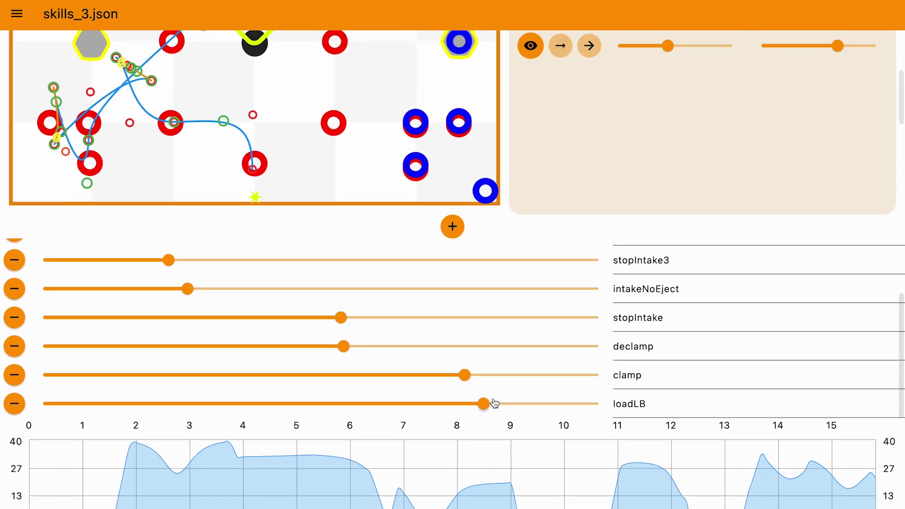